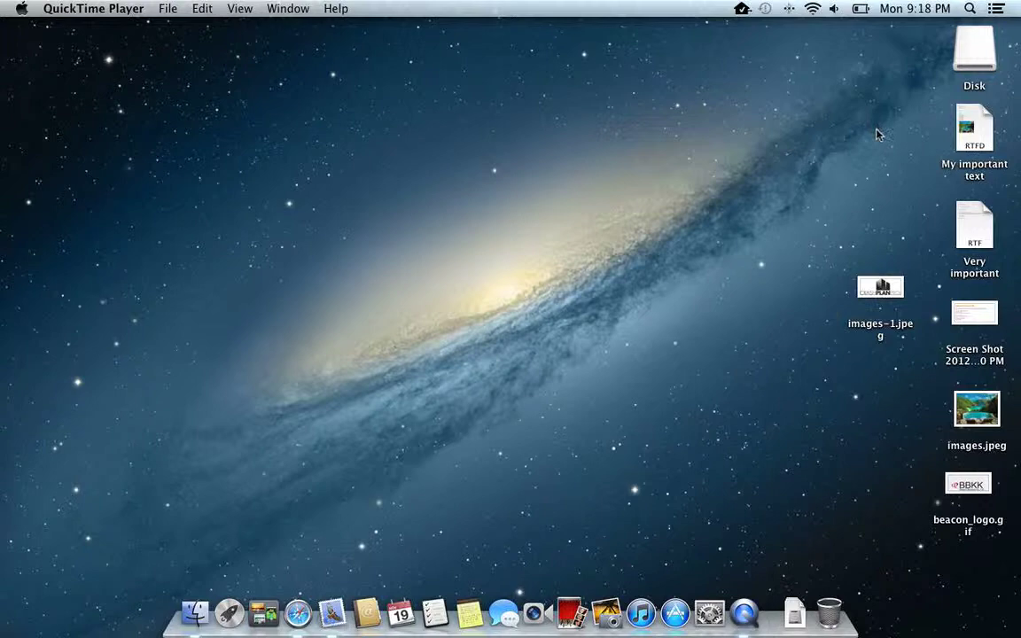
# Step: Move the six desktop files to the Trash and permanently erase them with Empty Trash
pyautogui.moveTo(876, 134)
pyautogui.mouseDown()
pyautogui.moveTo(918, 321)
pyautogui.moveTo(980, 428)
pyautogui.moveTo(996, 506)
pyautogui.moveTo(973, 486)
pyautogui.moveTo(854, 549)
pyautogui.moveTo(843, 619)
pyautogui.moveTo(832, 623)
pyautogui.moveTo(842, 574)
pyautogui.mouseUp()
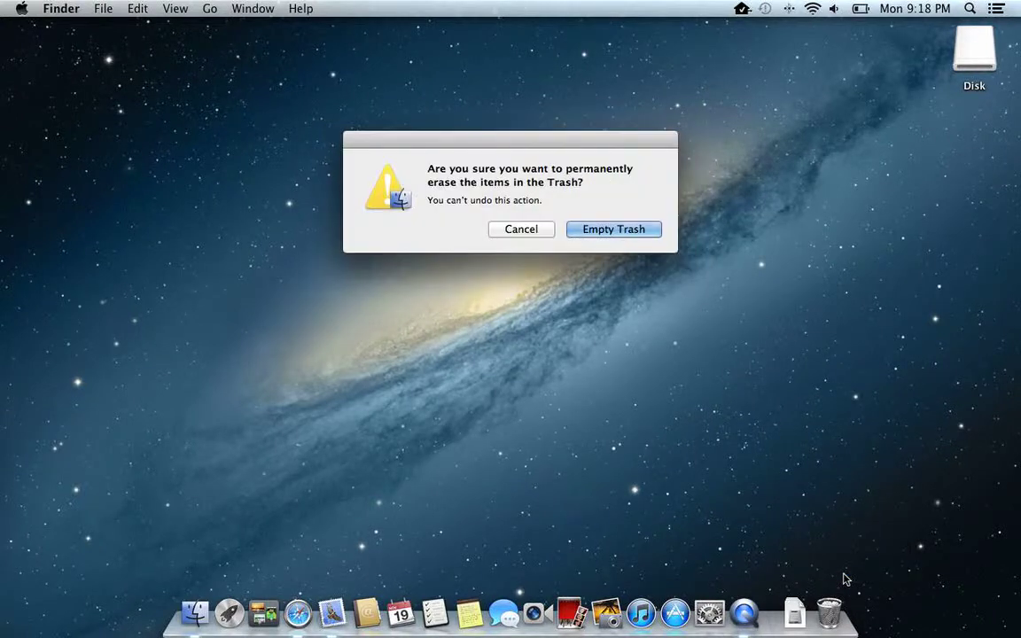
pyautogui.click(634, 232)
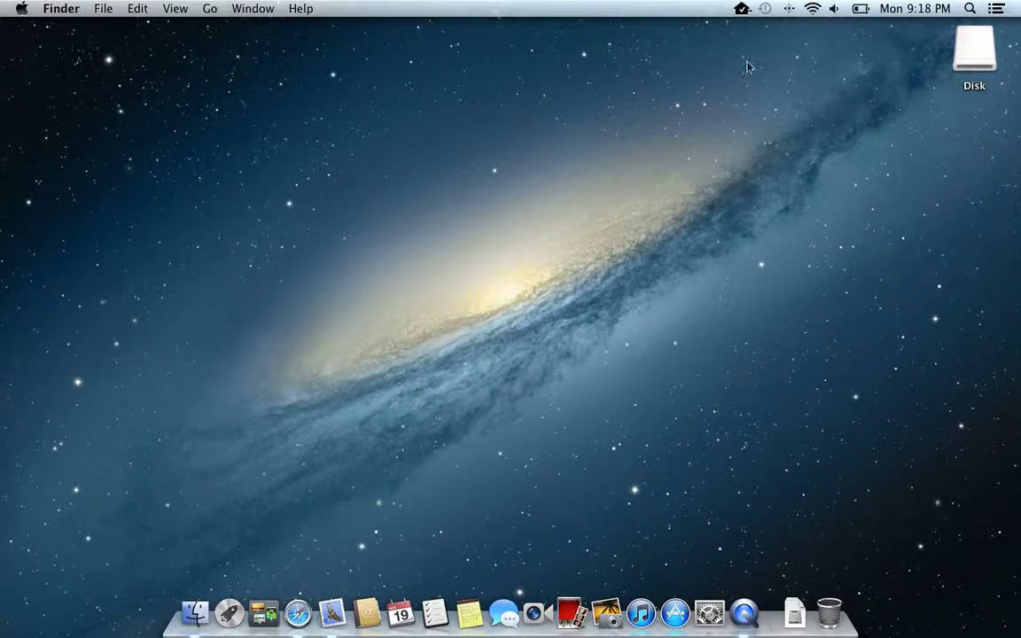
# Step: Open the CrashPlan PROe desktop app from its menu-bar icon with Show CrashPlan..
pyautogui.click(742, 7)
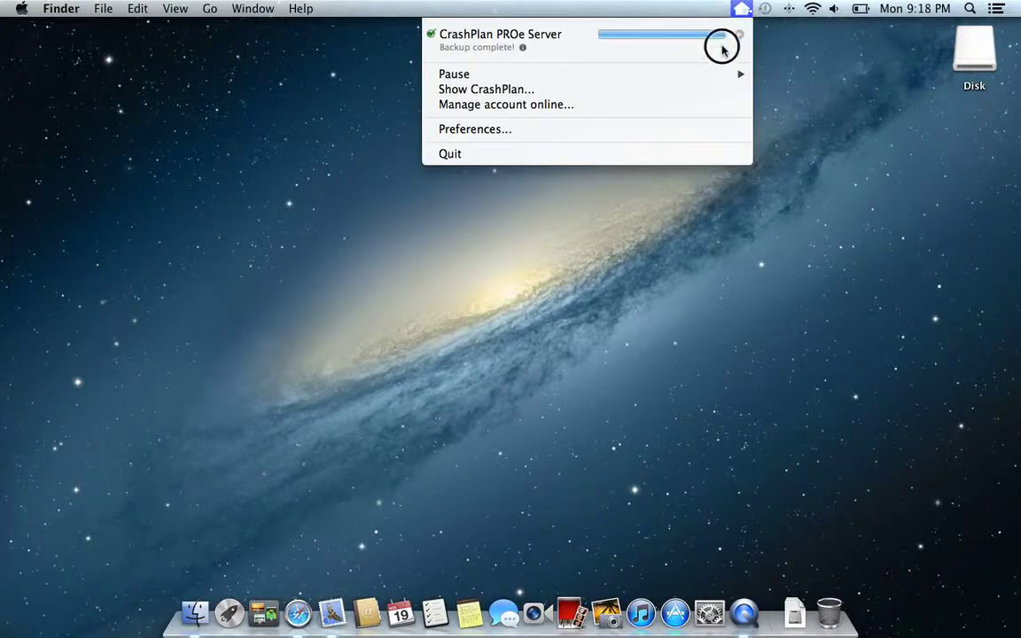
pyautogui.click(693, 91)
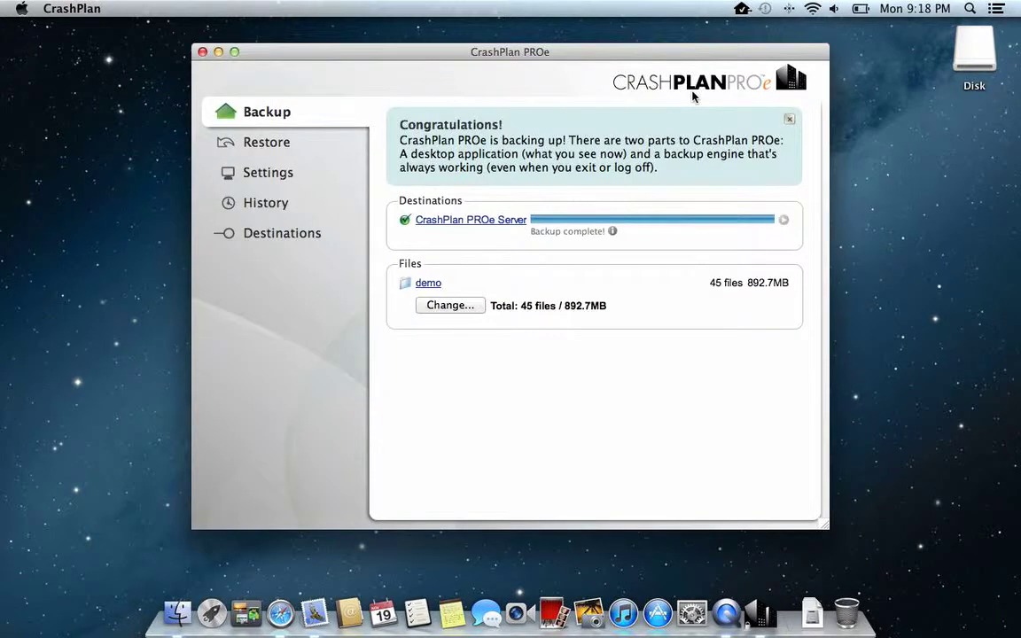
# Step: In Restore, tick My important text .rtfd, images-1.jpeg, images.jpeg, the 2012-11-19 screenshot and Very important.rtf
pyautogui.click(277, 146)
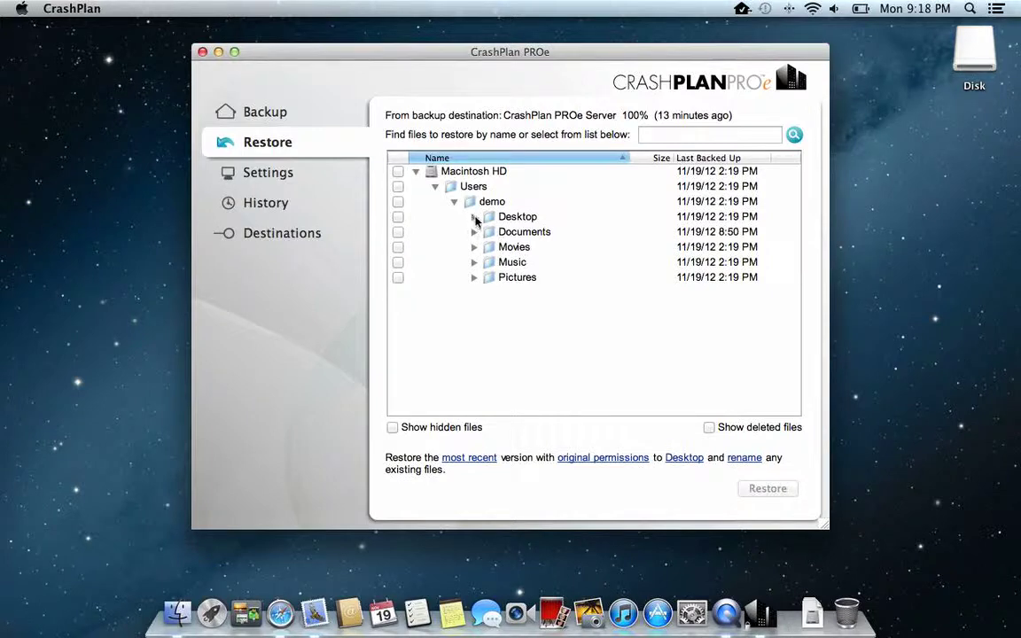
pyautogui.click(474, 217)
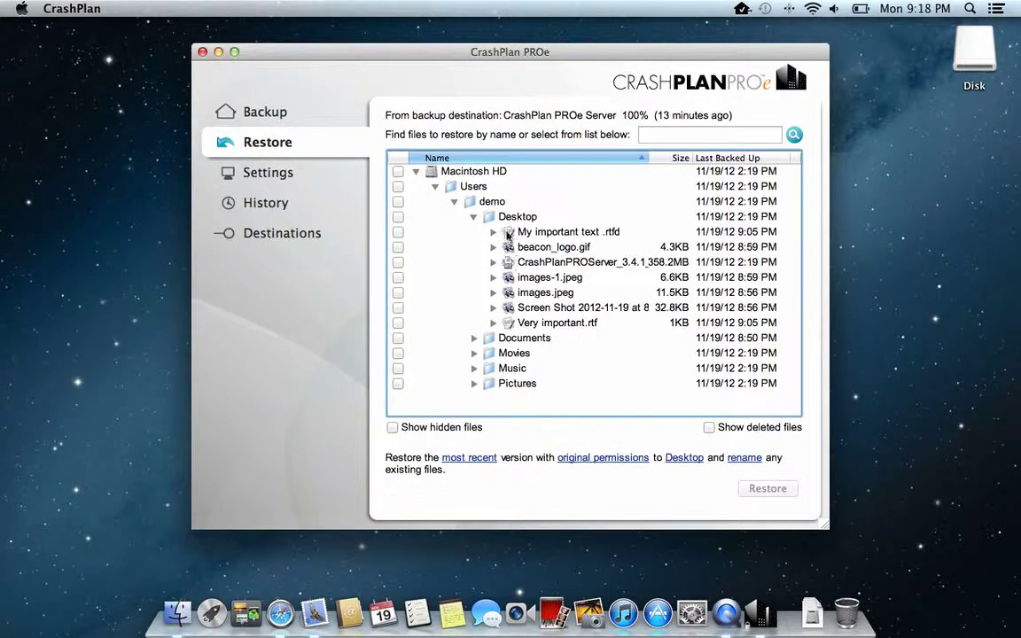
pyautogui.click(398, 232)
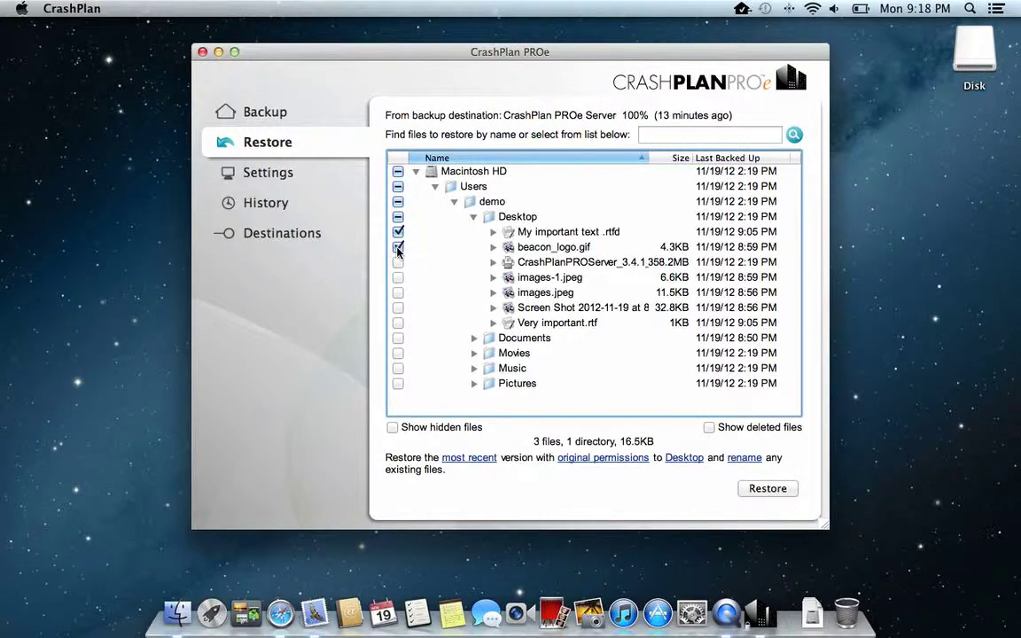
pyautogui.click(398, 278)
pyautogui.click(398, 292)
pyautogui.click(398, 308)
pyautogui.click(398, 323)
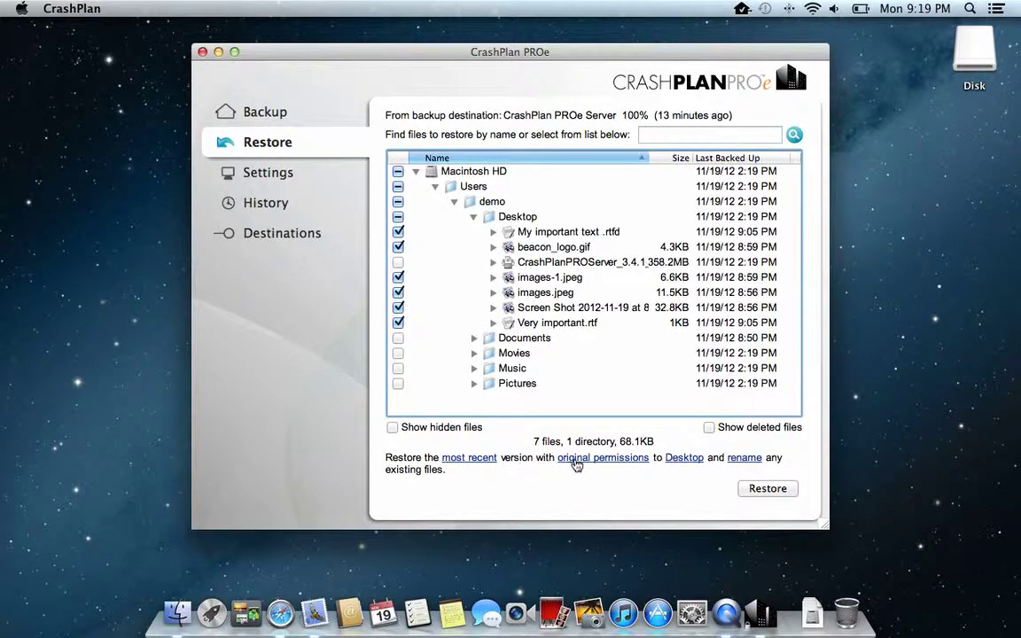
# Step: Set the restore destination to Desktop and restore the checked files
pyautogui.click(681, 459)
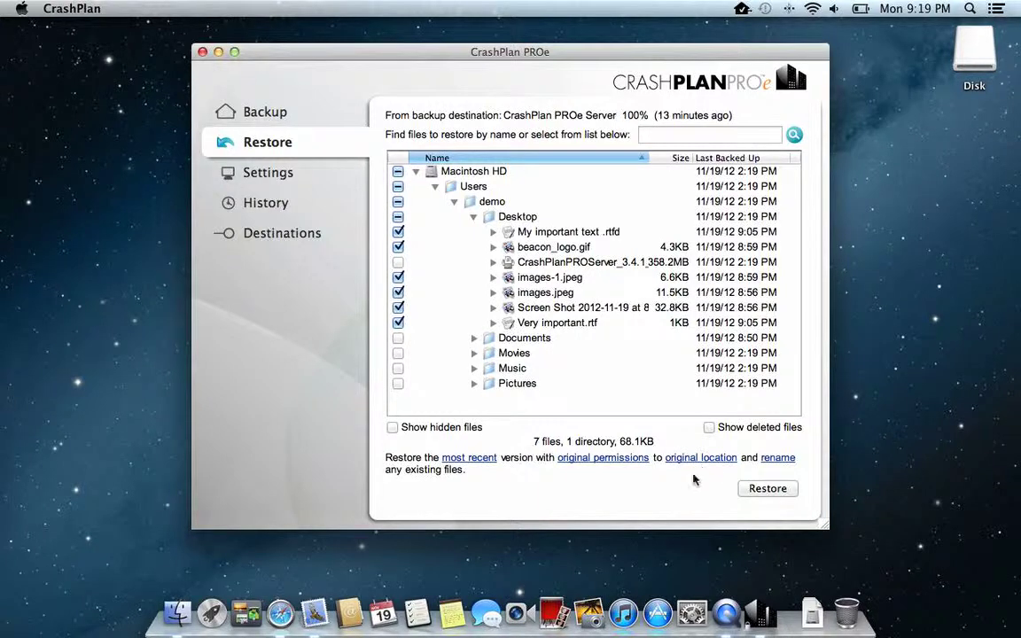
pyautogui.click(684, 459)
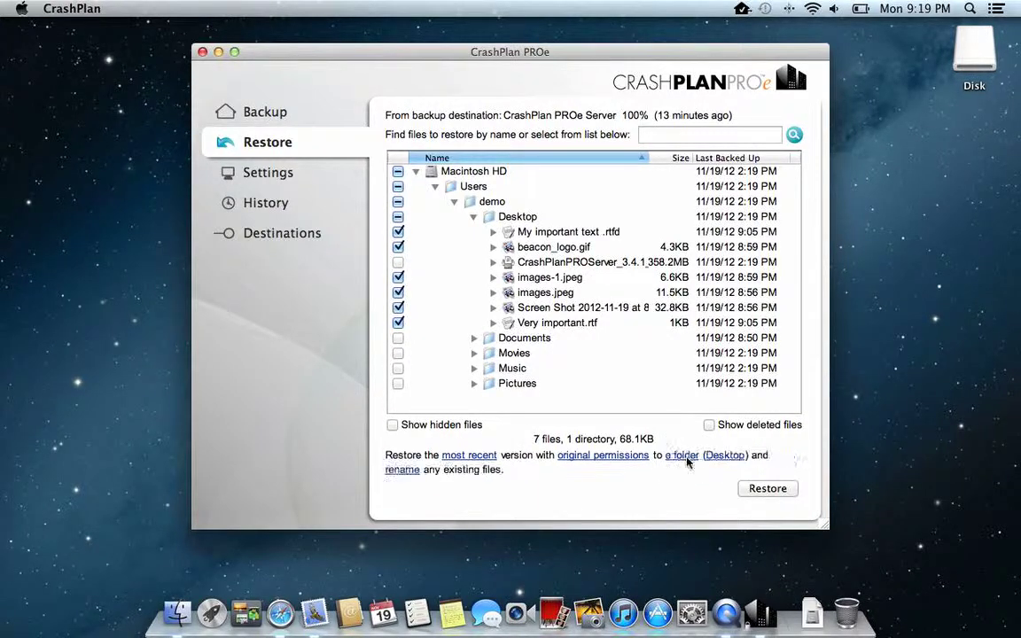
pyautogui.click(688, 461)
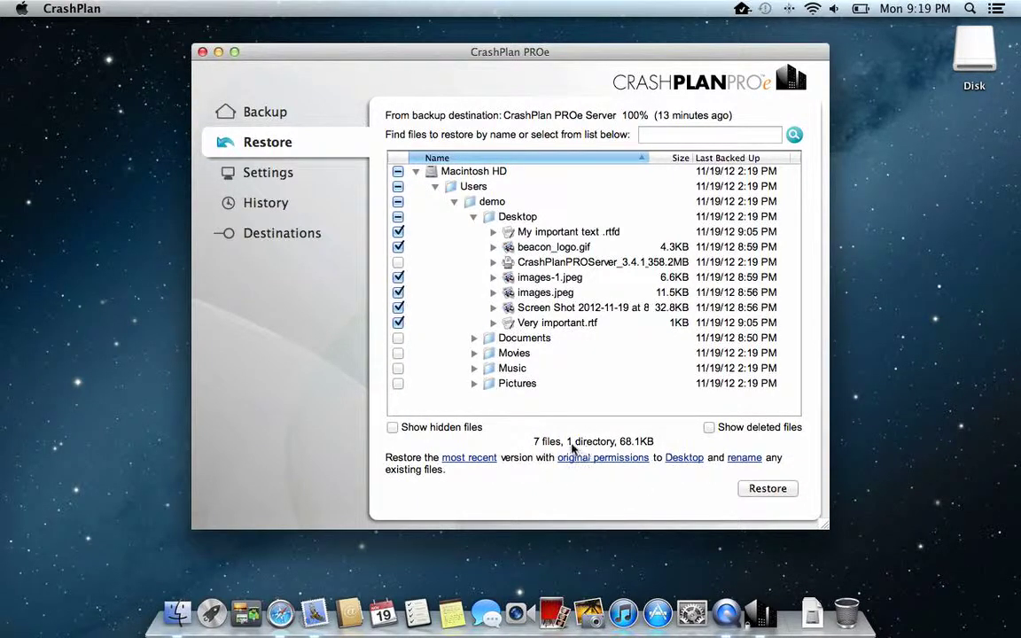
pyautogui.click(777, 494)
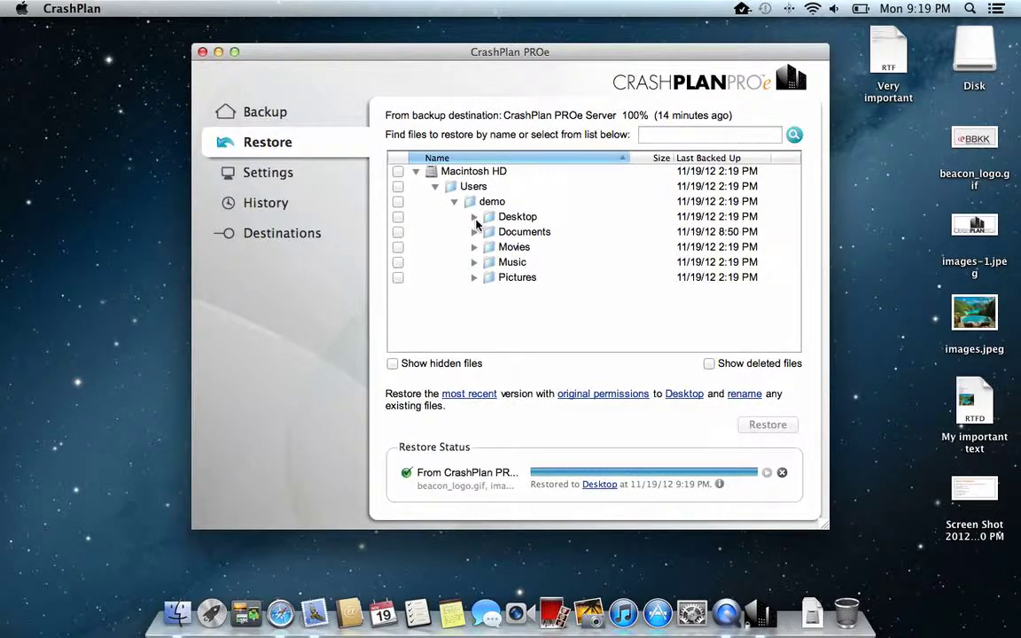
# Step: Expand Very important.rtf under Desktop and tick its 11/19/12 9:05 PM version
pyautogui.click(474, 218)
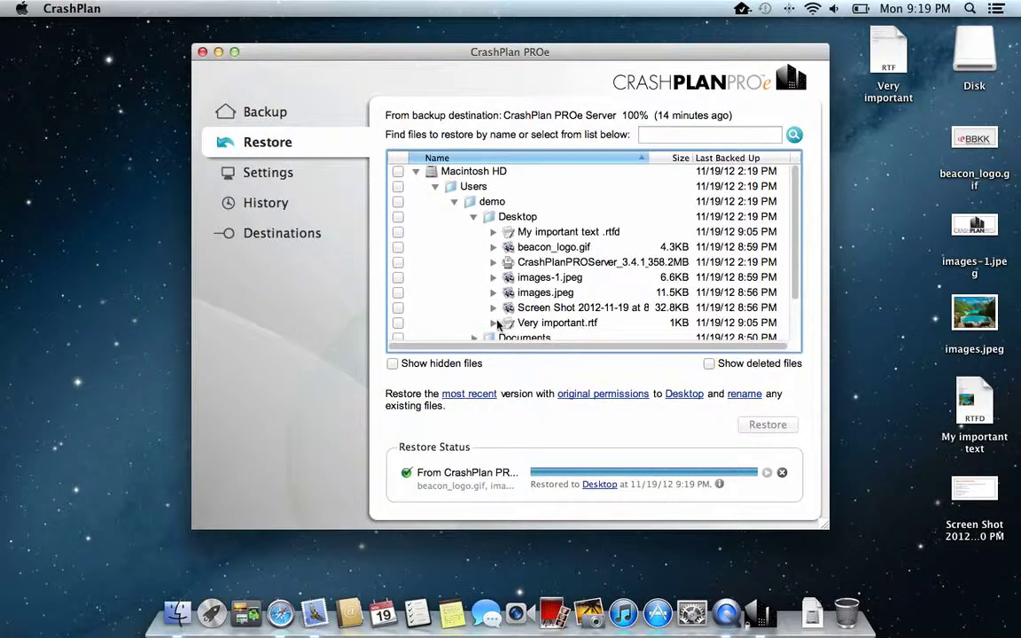
pyautogui.click(492, 324)
pyautogui.scroll(-4, 549, 292)
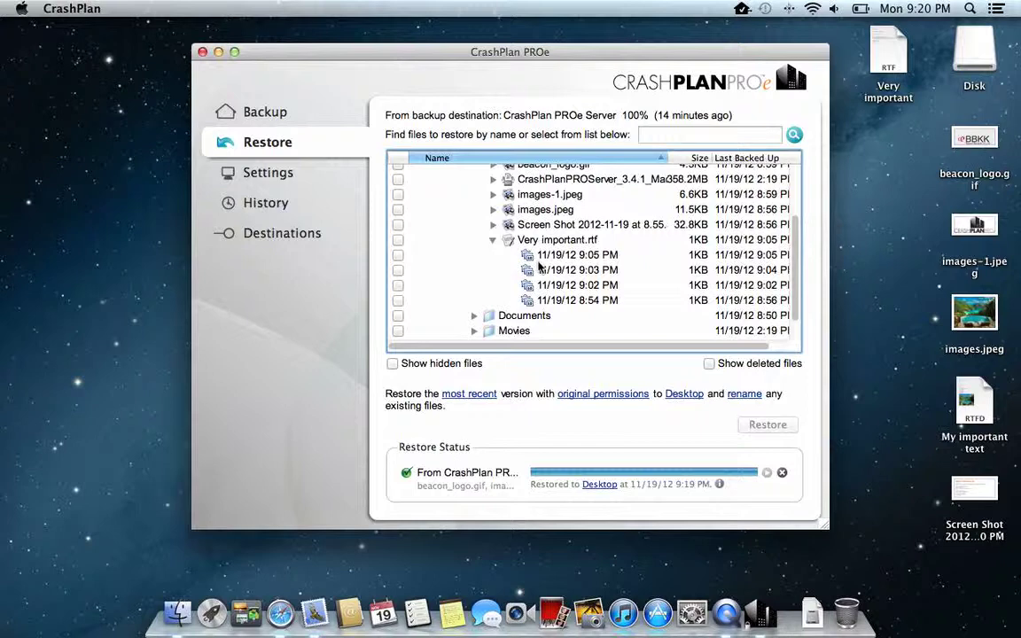
pyautogui.click(398, 256)
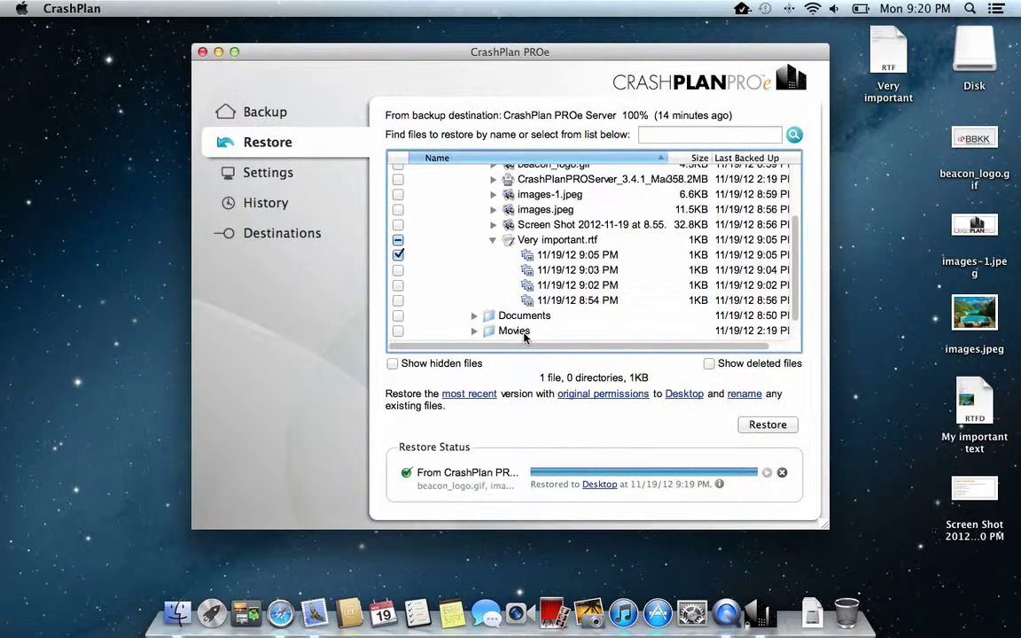
# Step: Collapse Very important.rtf and list the saved versions of My important text .rtfd
pyautogui.scroll(2, 643, 273)
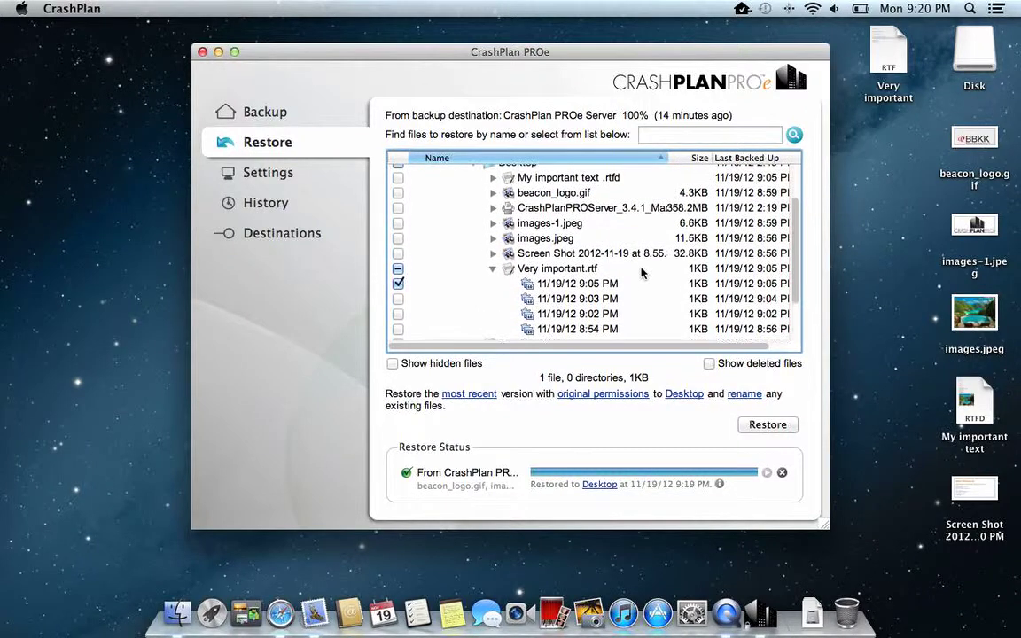
pyautogui.scroll(3, 643, 273)
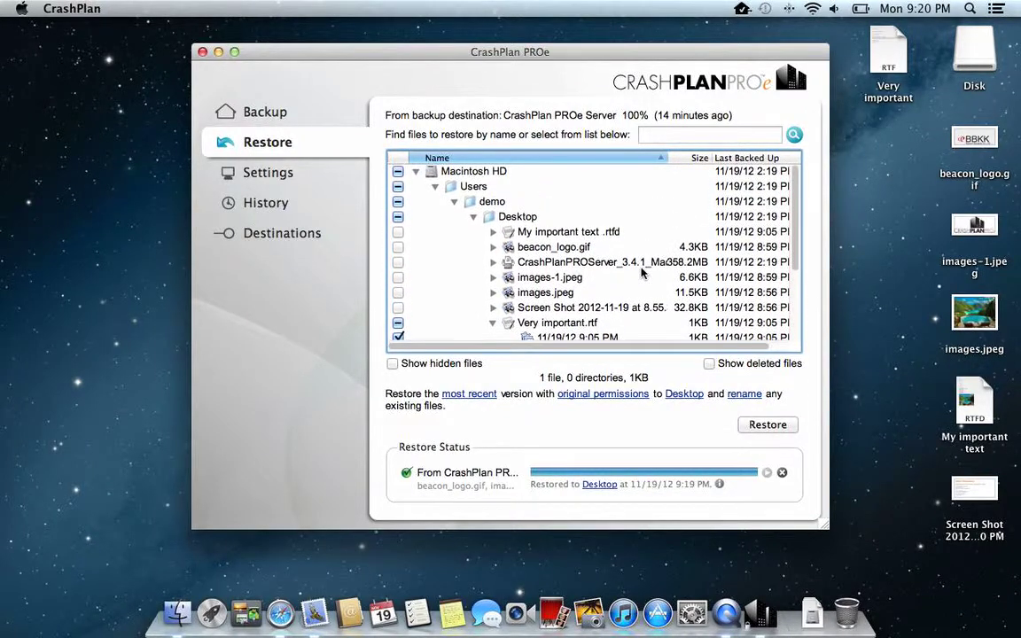
pyautogui.scroll(-1, 643, 273)
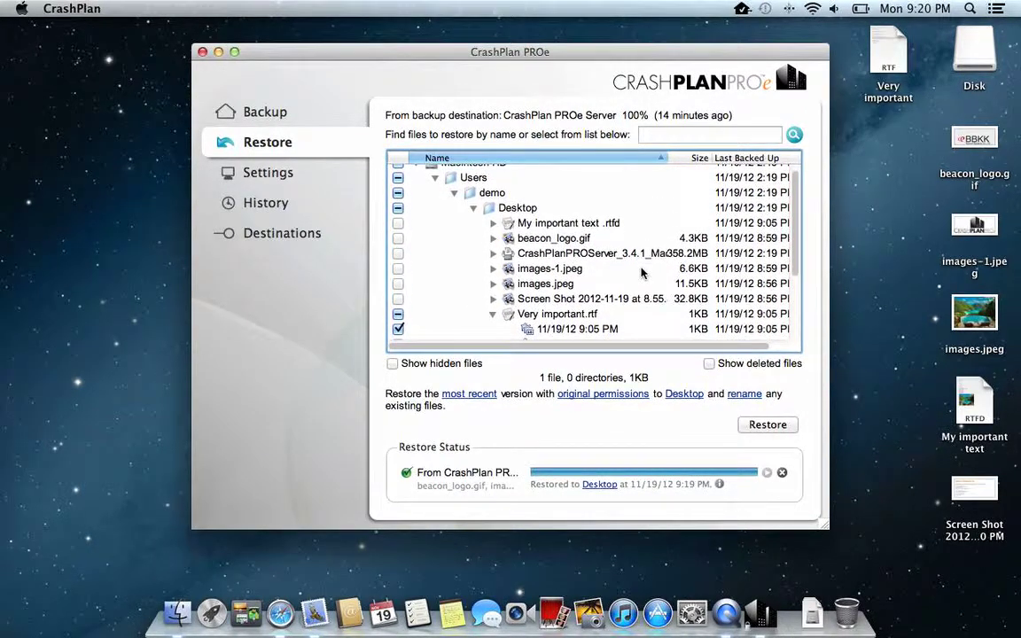
pyautogui.scroll(-1, 643, 273)
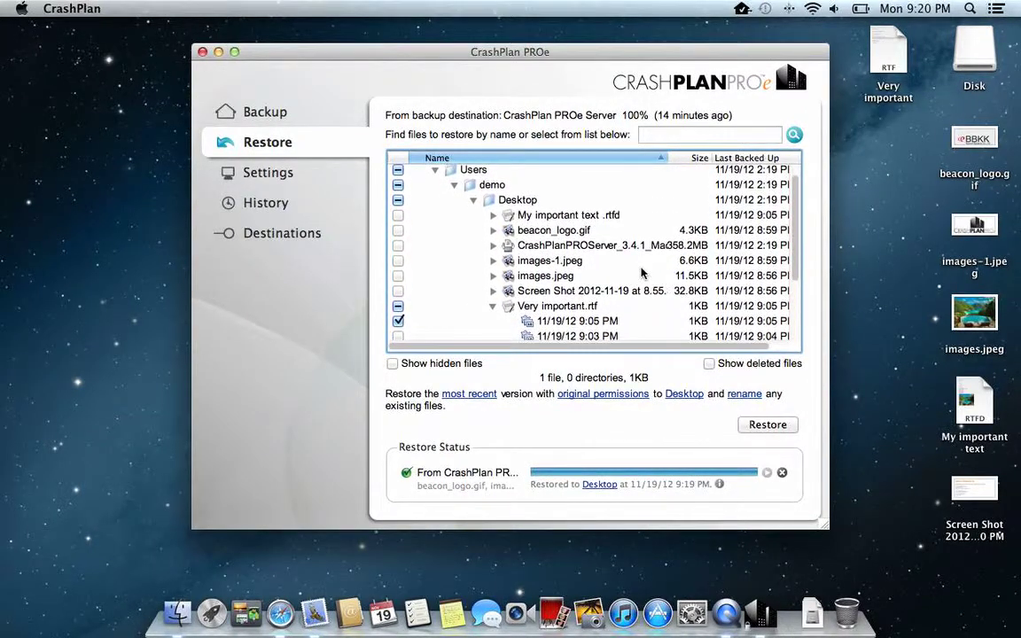
pyautogui.click(494, 307)
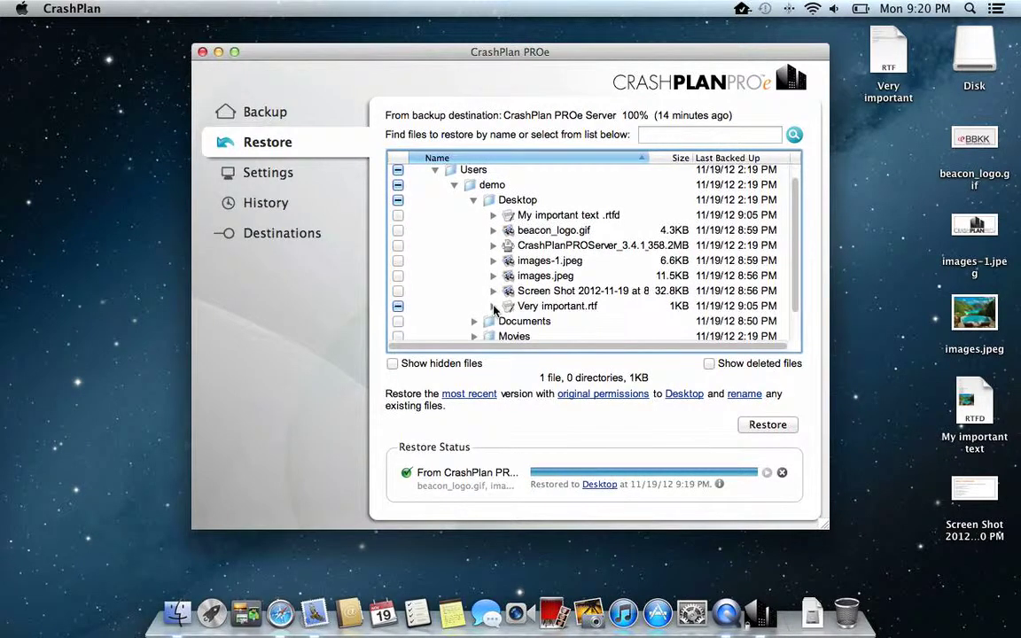
pyautogui.click(494, 216)
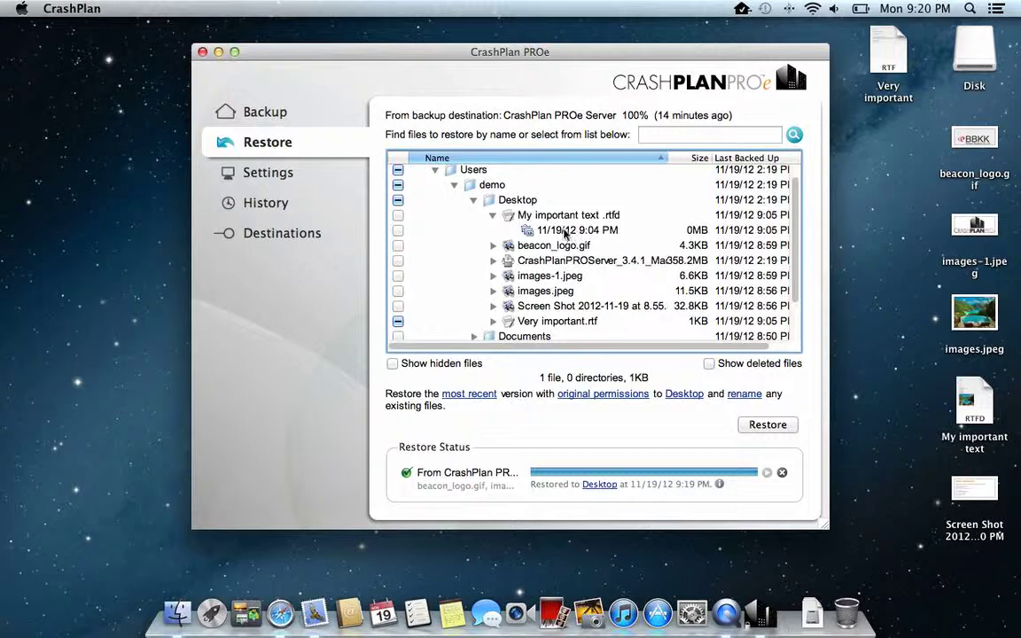
# Step: Show deleted files and restore the 11/19/12 9:01 PM version of My important text .rtf to Desktop
pyautogui.click(710, 365)
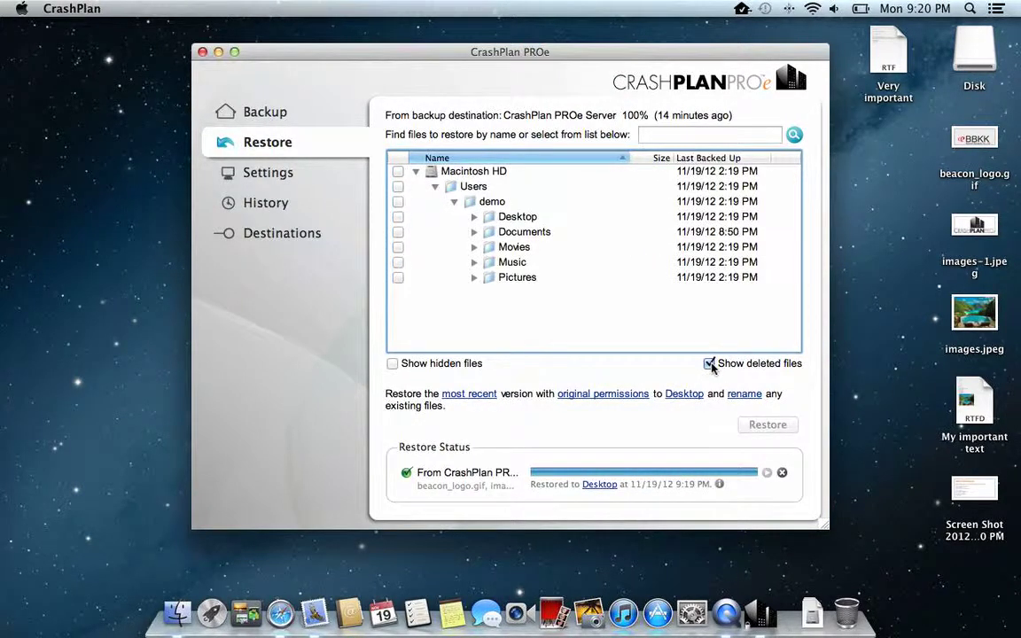
pyautogui.click(475, 216)
pyautogui.scroll(-5, 567, 231)
pyautogui.scroll(3, 580, 235)
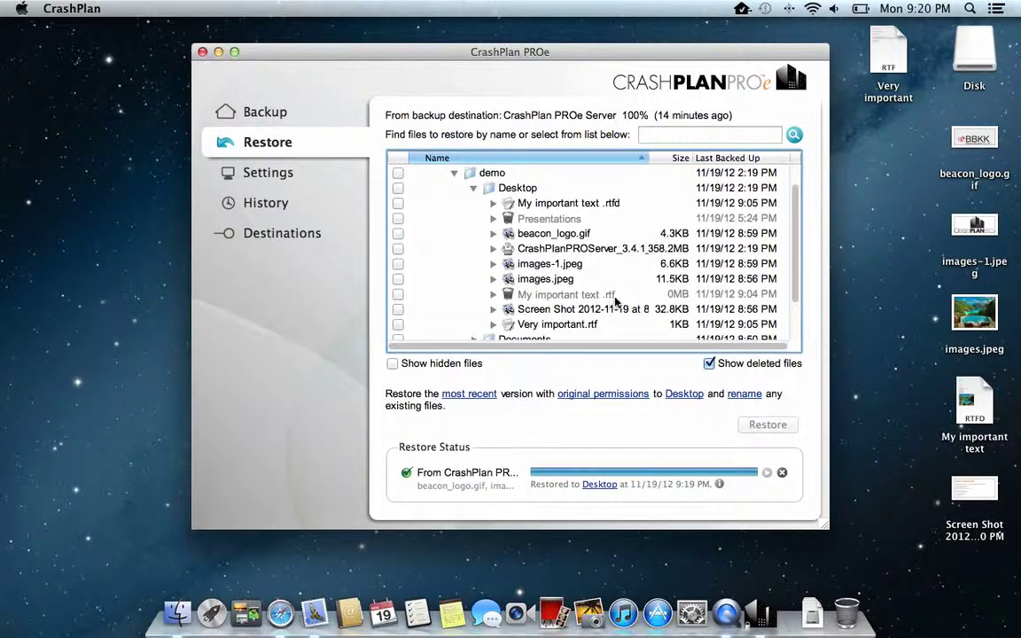
pyautogui.click(493, 295)
pyautogui.scroll(-3, 575, 275)
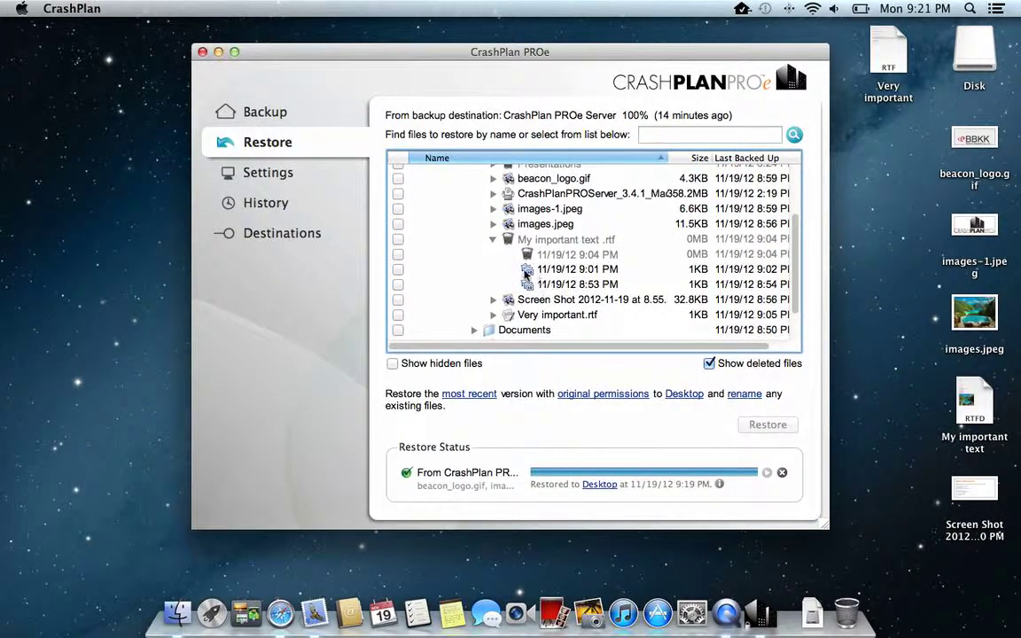
pyautogui.click(398, 269)
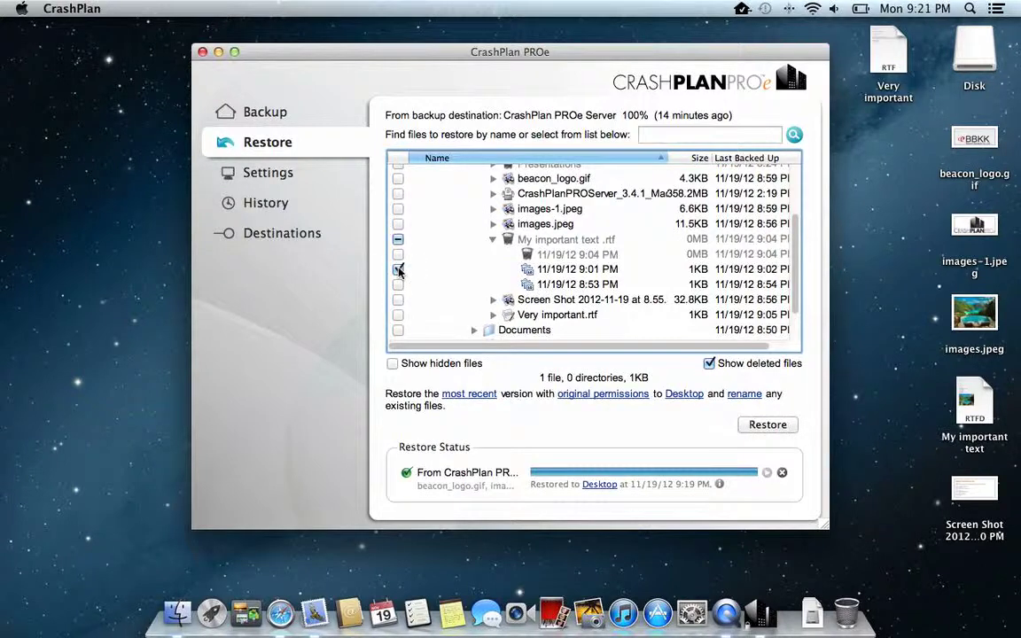
pyautogui.click(769, 425)
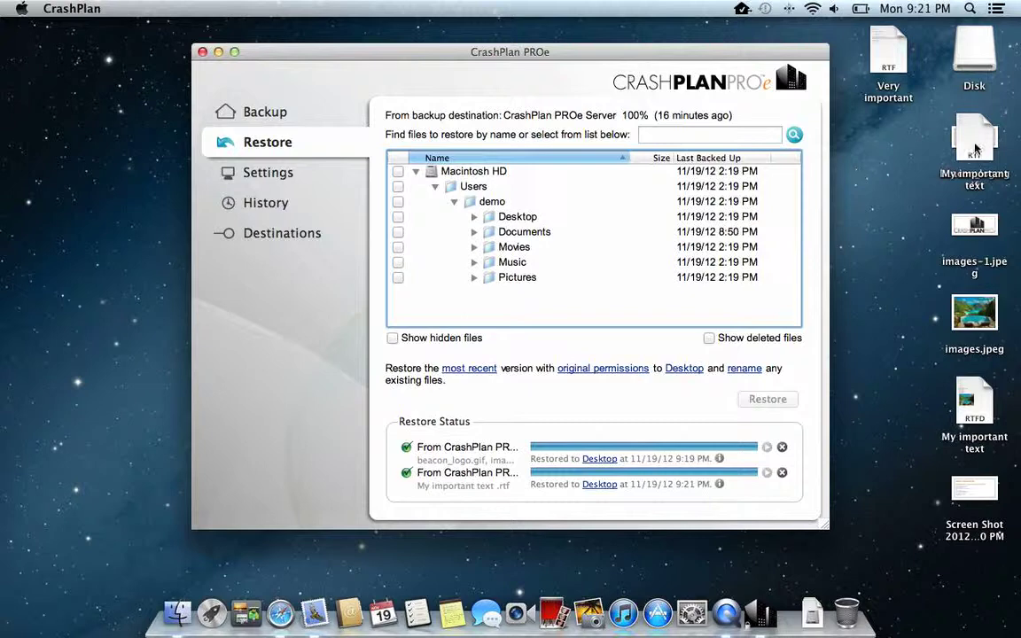
pyautogui.moveTo(974, 142); pyautogui.dragTo(903, 390)
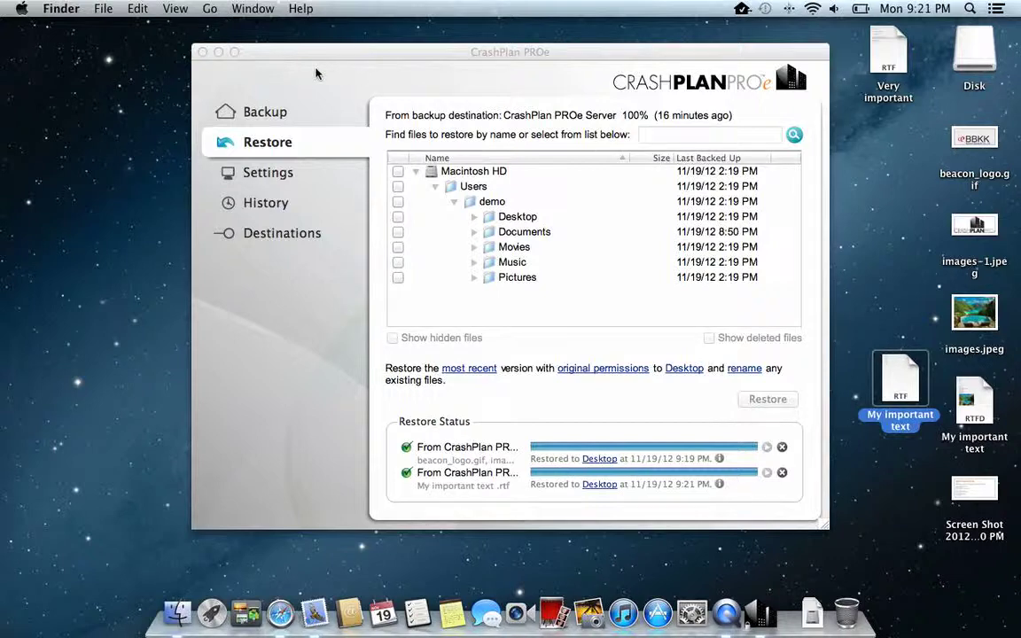
# Step: Close the CrashPlan window and move the Very important file icon lower on the desktop
pyautogui.click(203, 54)
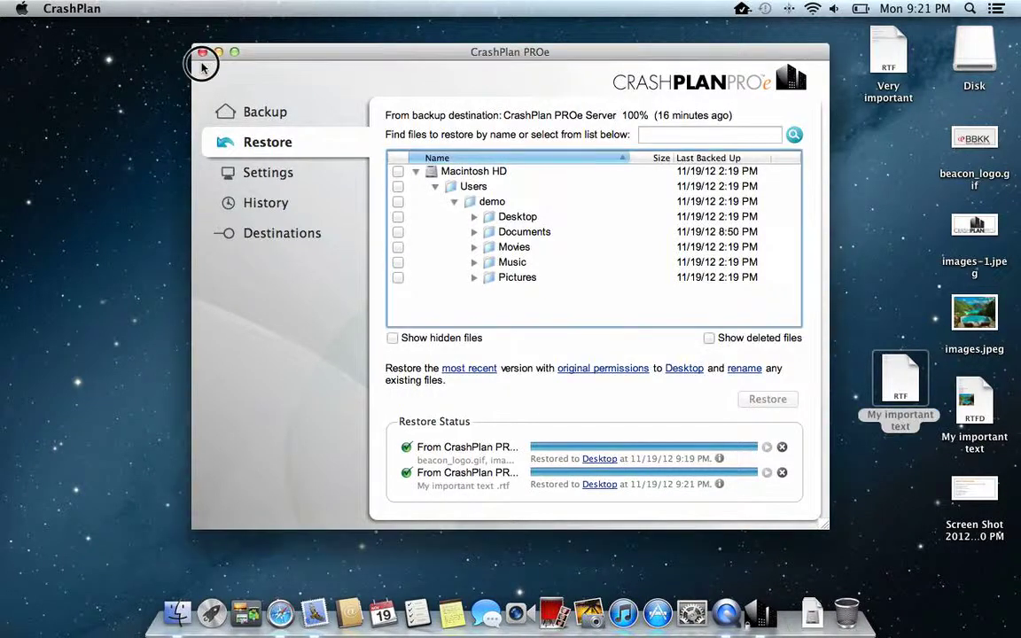
pyautogui.click(202, 52)
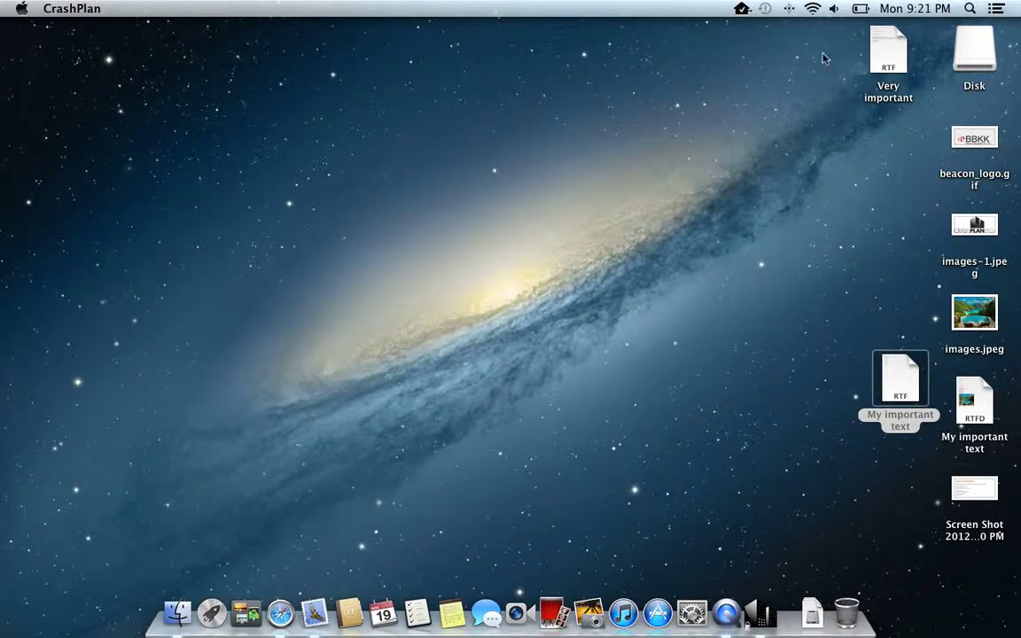
pyautogui.moveTo(880, 48); pyautogui.dragTo(860, 217)
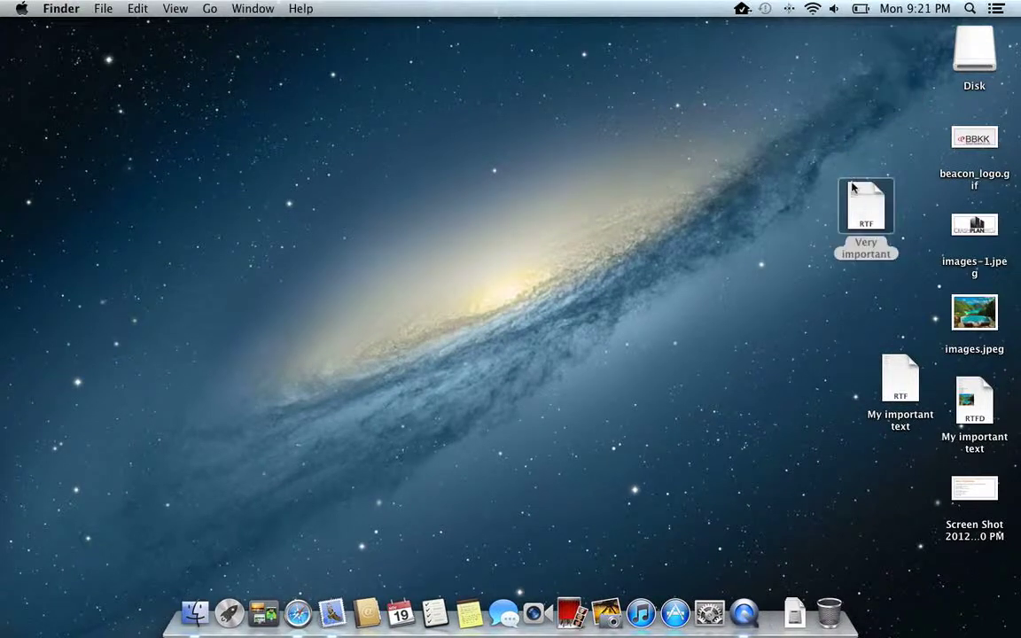
# Step: Move all desktop files to the Trash and permanently empty it
pyautogui.moveTo(816, 128); pyautogui.dragTo(823, 613)
pyautogui.rightClick(831, 614)
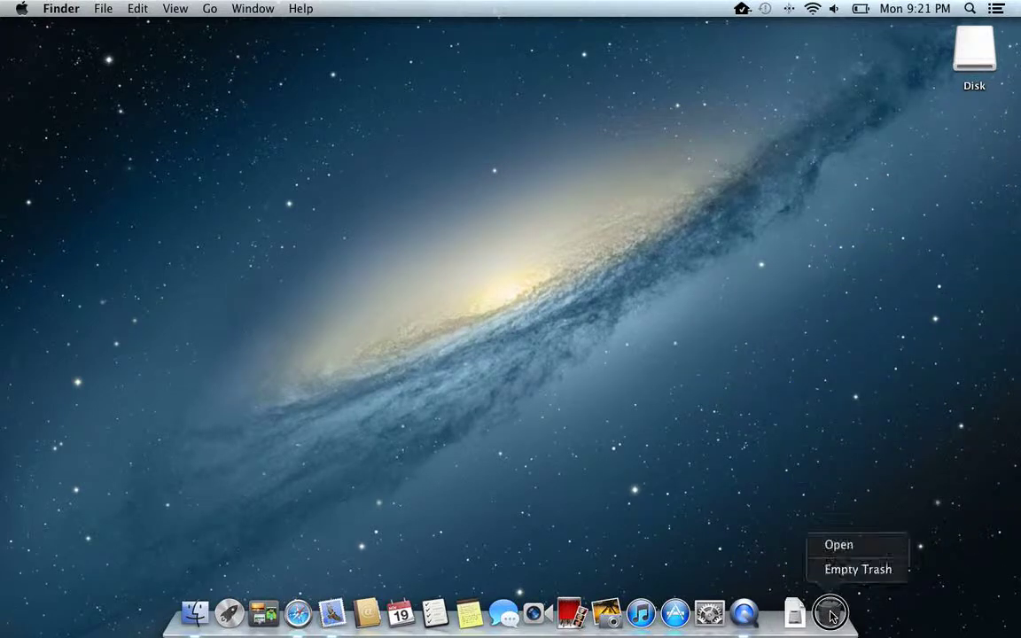
pyautogui.click(840, 572)
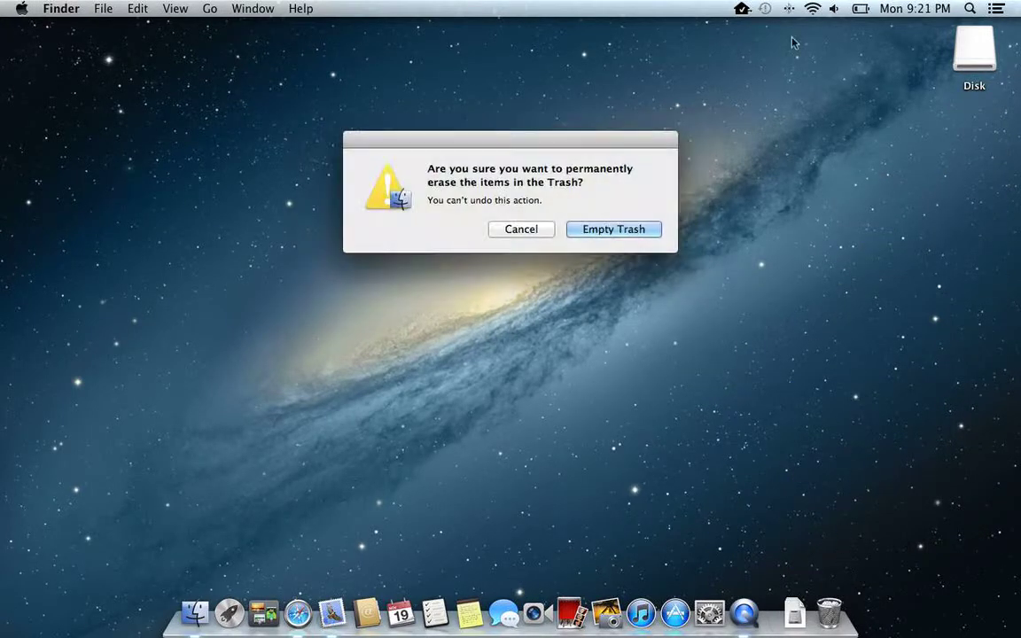
pyautogui.click(601, 230)
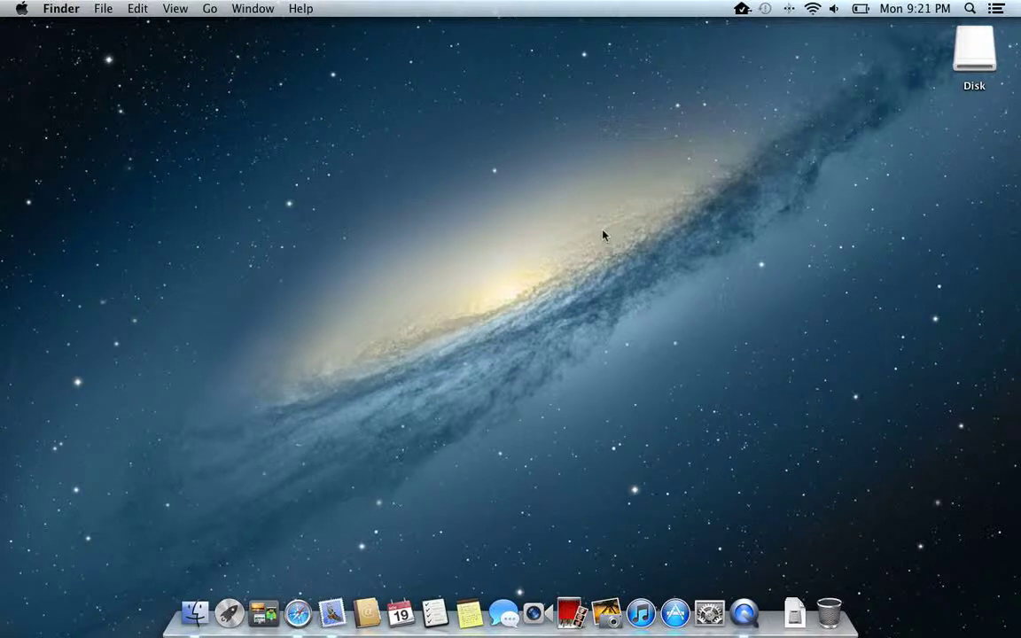
pyautogui.click(741, 8)
pyautogui.click(714, 89)
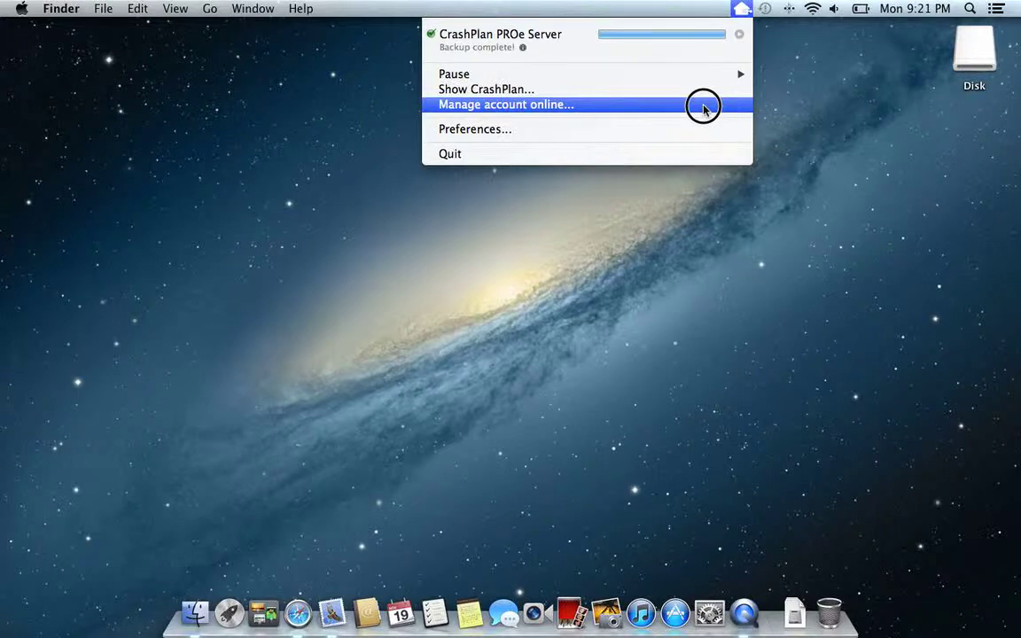
# Step: Open the web console with Manage account online… and close its Welcome dialog
pyautogui.click(704, 108)
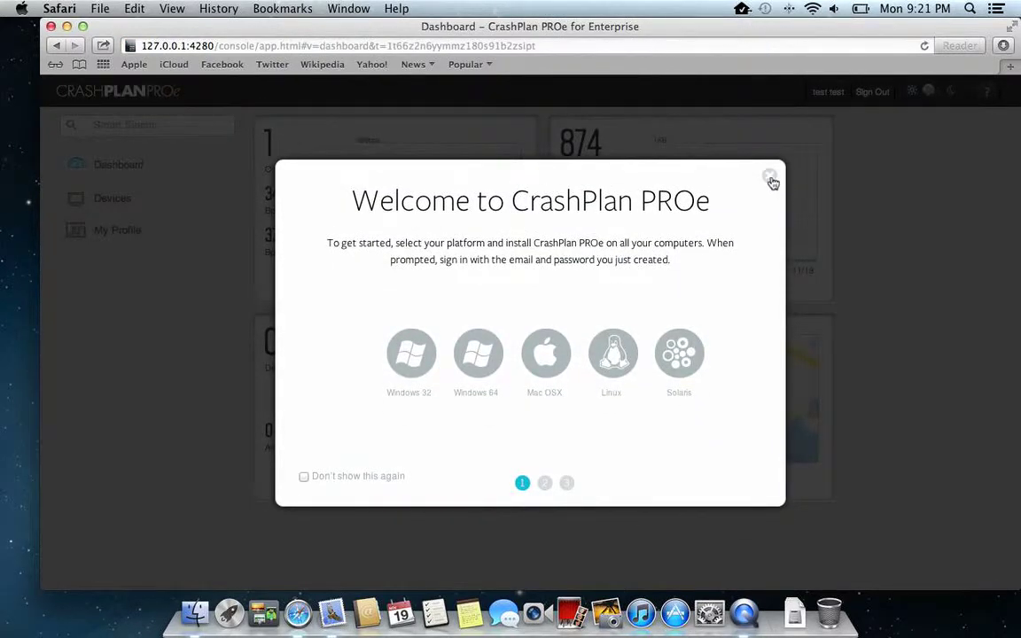
pyautogui.click(771, 181)
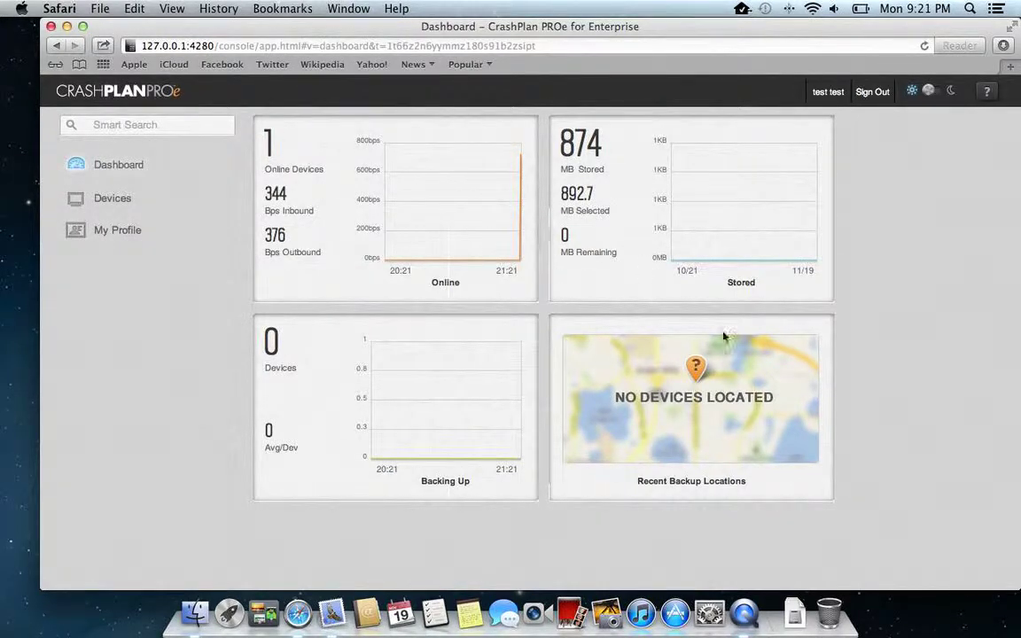
# Step: Under Devices, open the backed-up computer and choose Restore... from its destination actions
pyautogui.click(120, 199)
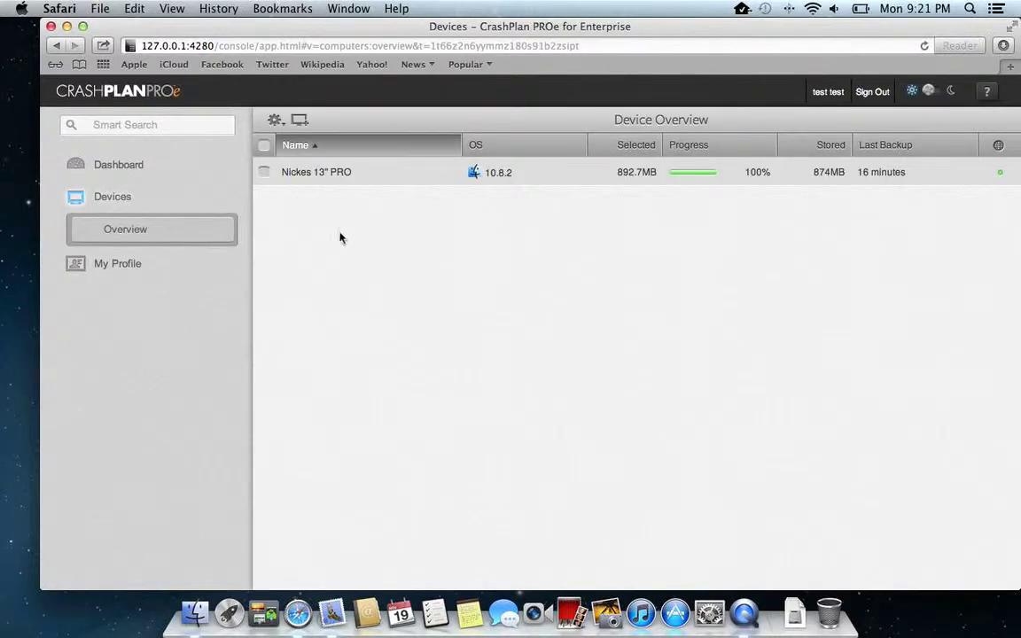
pyautogui.click(329, 174)
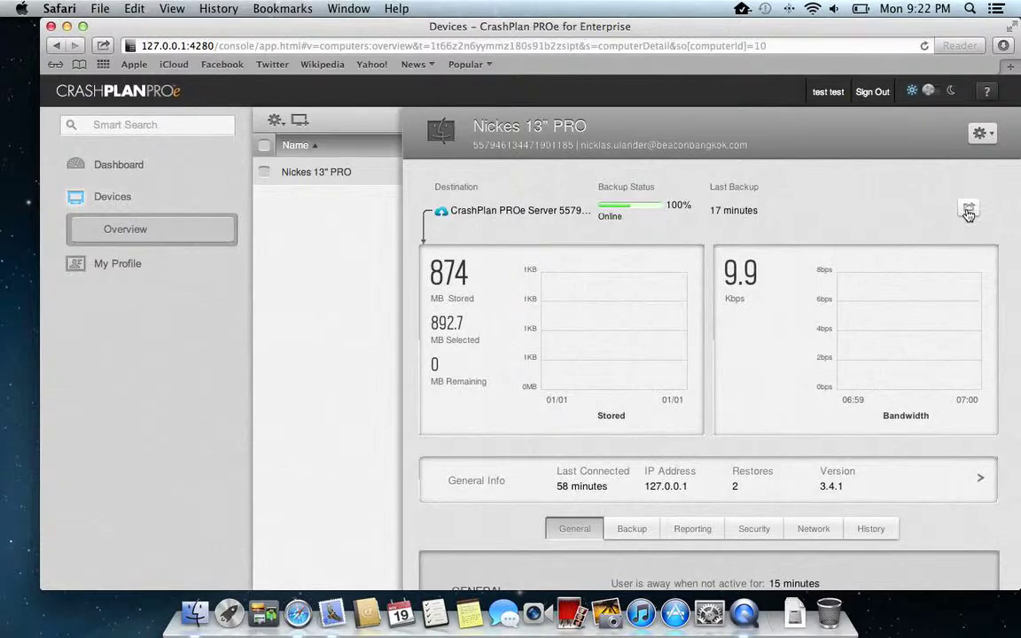
pyautogui.click(969, 212)
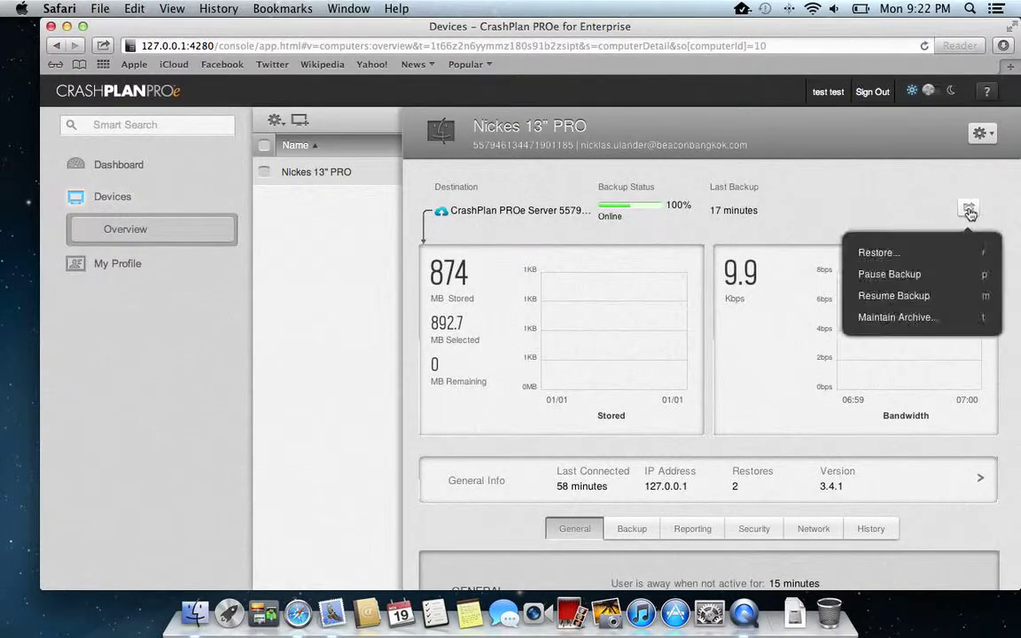
pyautogui.click(921, 255)
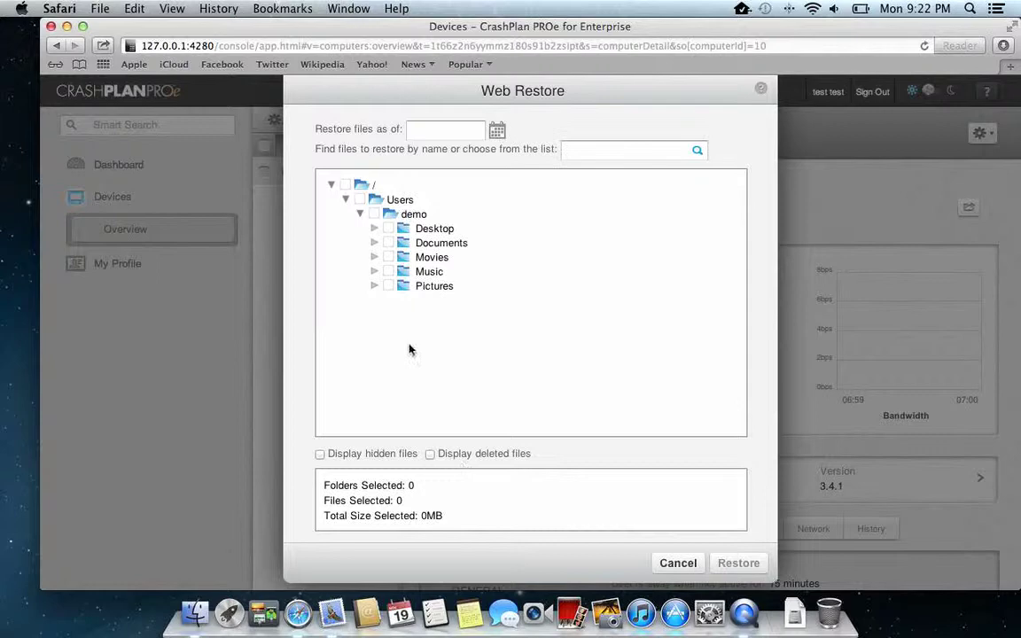
# Step: Expand Desktop in Web Restore, tick beacon_logo.gif and restore it
pyautogui.click(375, 230)
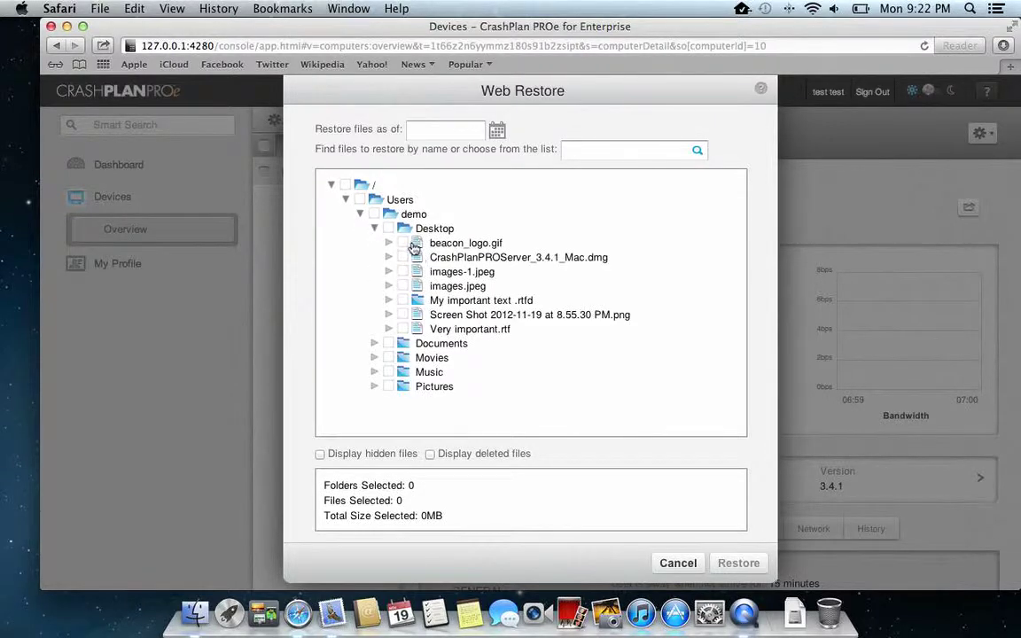
pyautogui.click(403, 243)
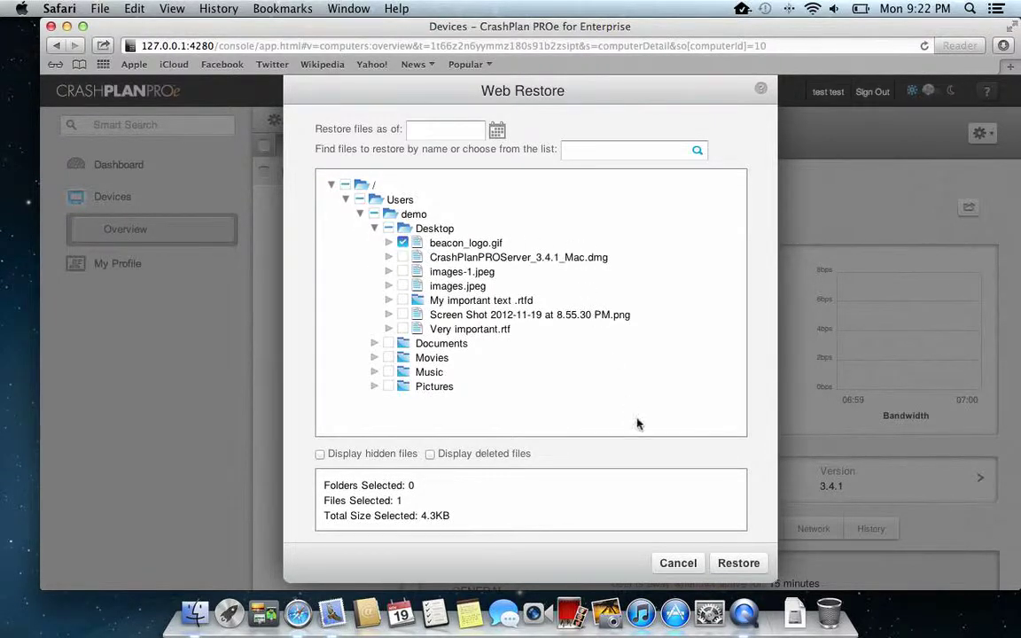
pyautogui.click(738, 564)
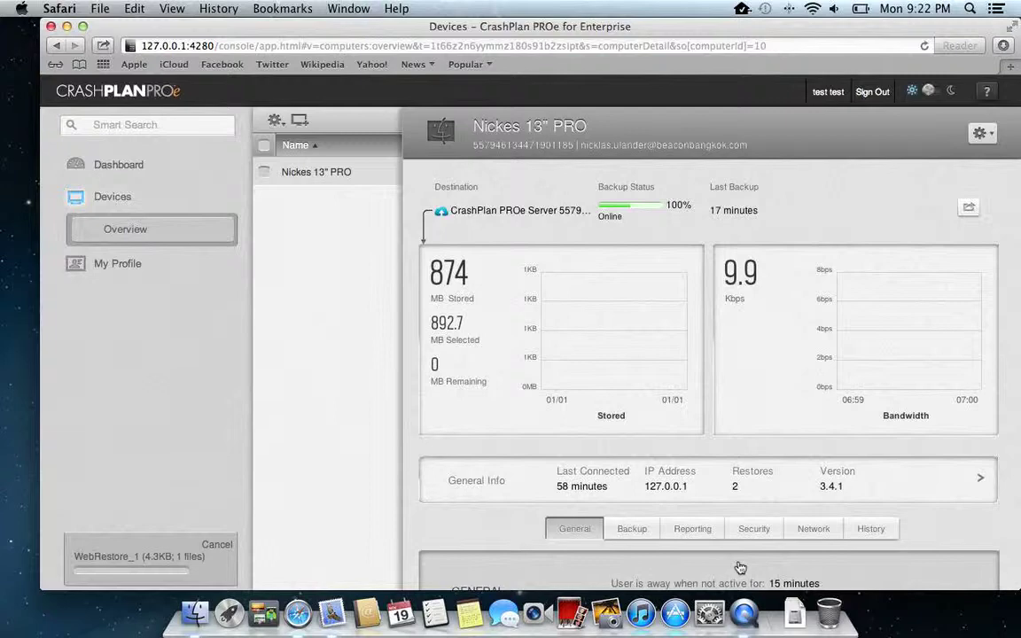